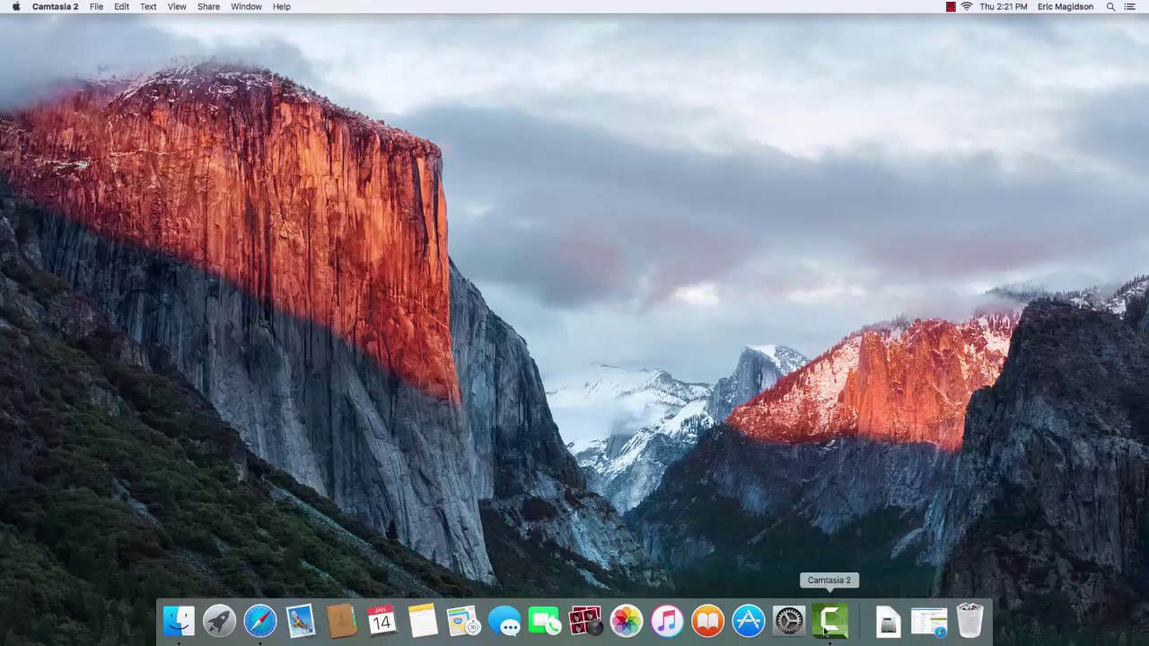
# Restore the Outlook Web App window showing the DreamSpark WebStore account email
pyautogui.click(929, 623)
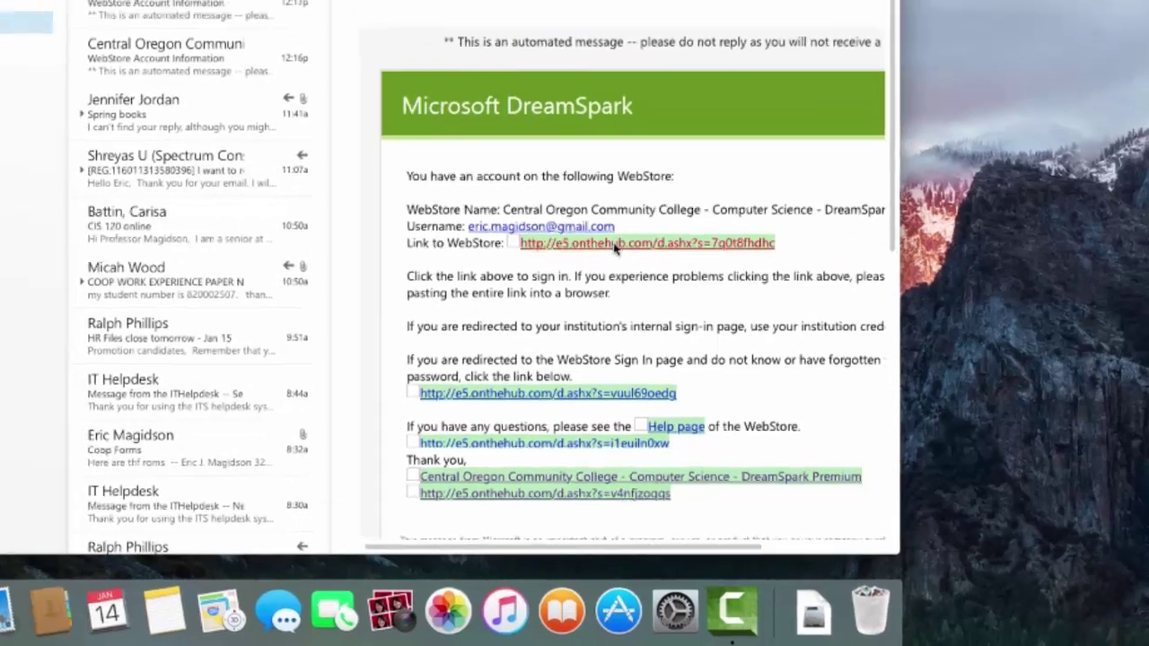
# Open the WebStore sign-in link and sign in with the account e-mail and password
pyautogui.click(570, 208)
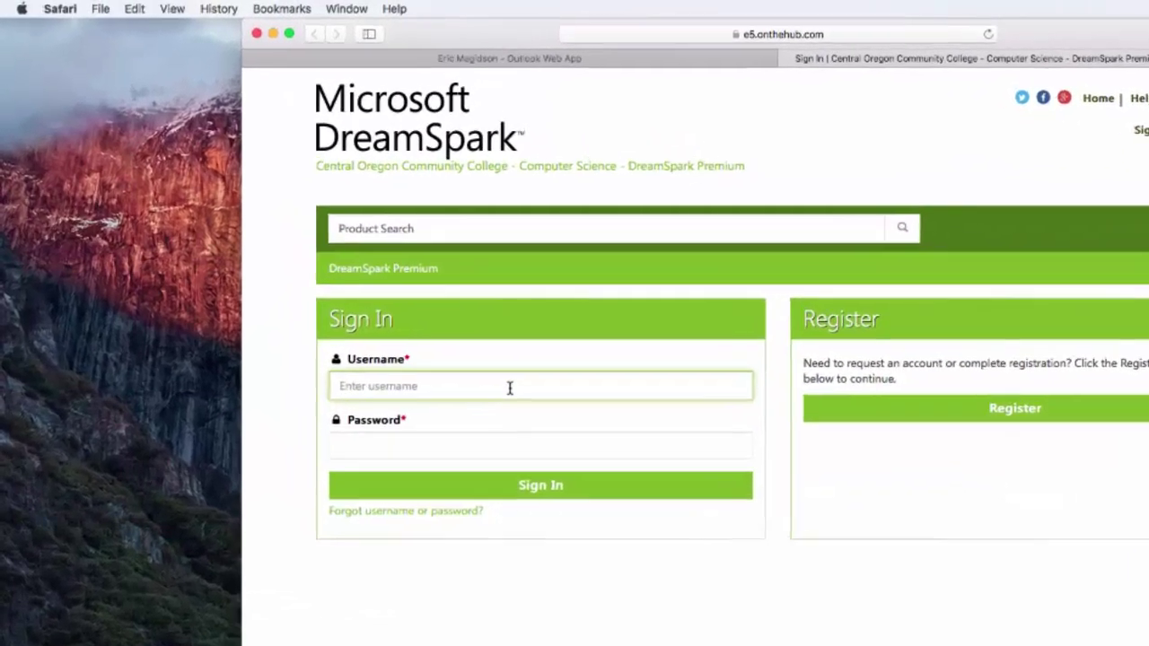
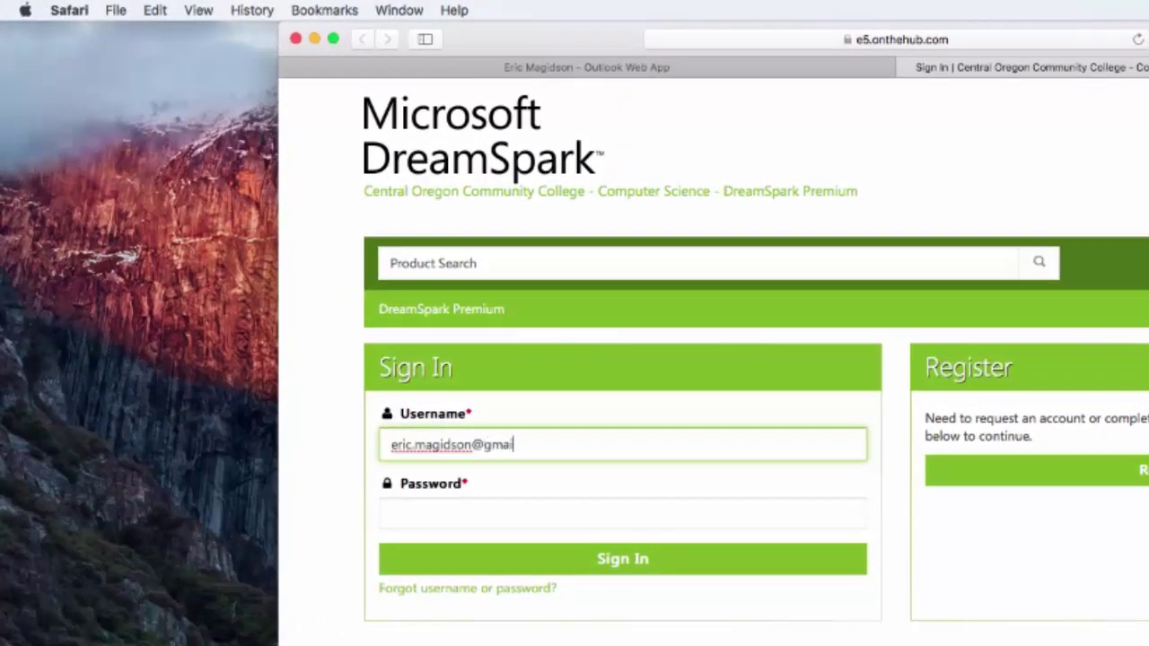
pyautogui.click(498, 519)
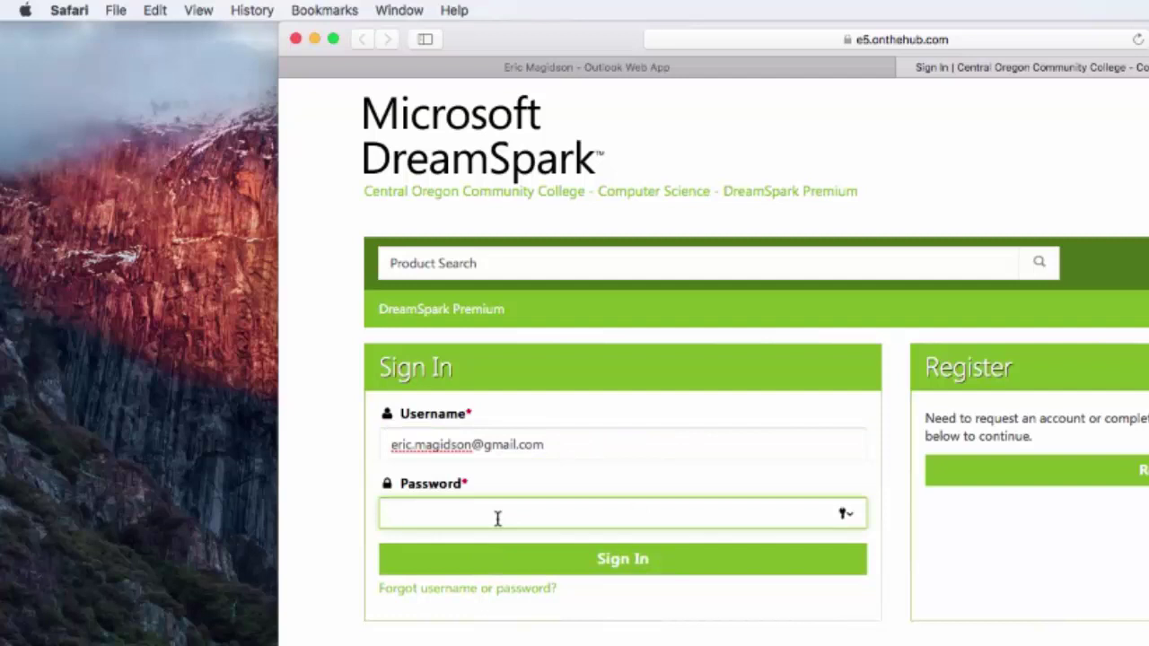
pyautogui.write('••••••••••')
pyautogui.press('BackSpace')
pyautogui.press('BackSpace')
pyautogui.press('BackSpace')
pyautogui.press('BackSpace')
pyautogui.press('BackSpace')
pyautogui.press('BackSpace')
pyautogui.press('BackSpace')
pyautogui.press('BackSpace')
pyautogui.press('BackSpace')
pyautogui.press('BackSpace')
pyautogui.write('••••••••')
pyautogui.press('Return')
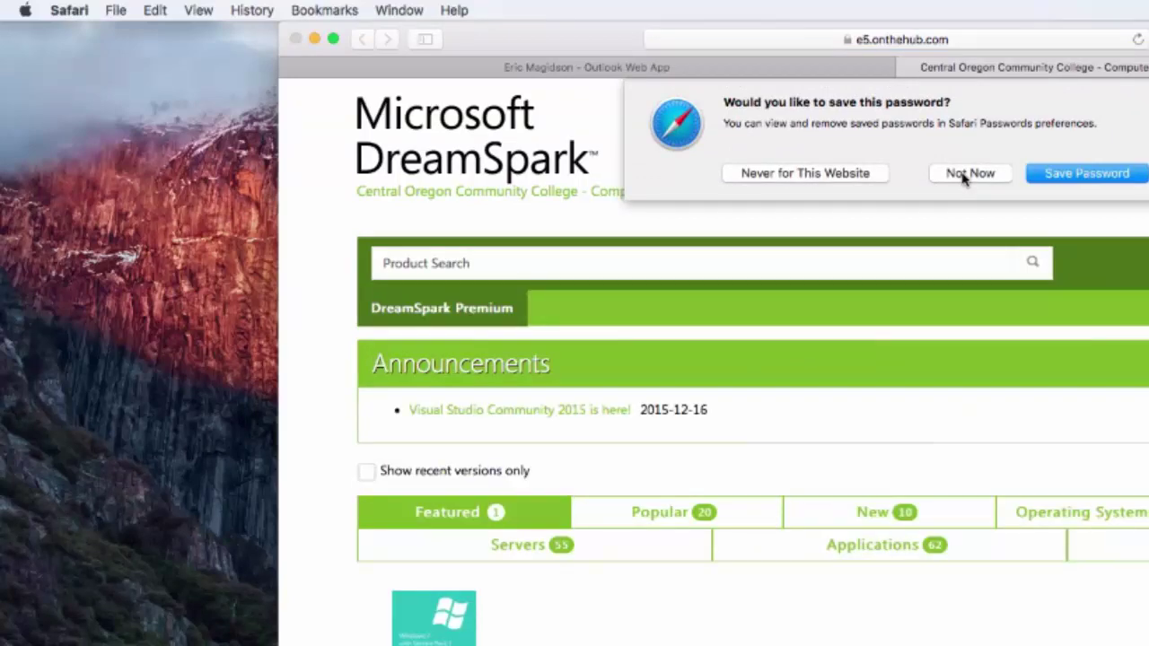
# Decline saving the password and search the store for 'Windows 10'
pyautogui.click(966, 174)
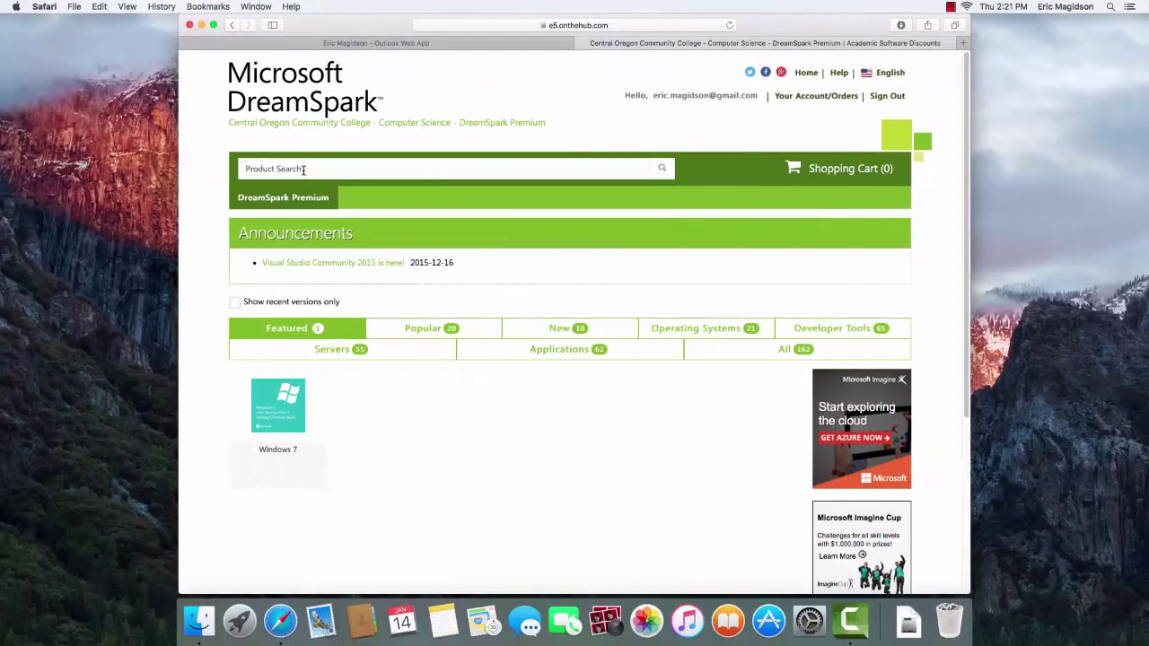
pyautogui.click(304, 170)
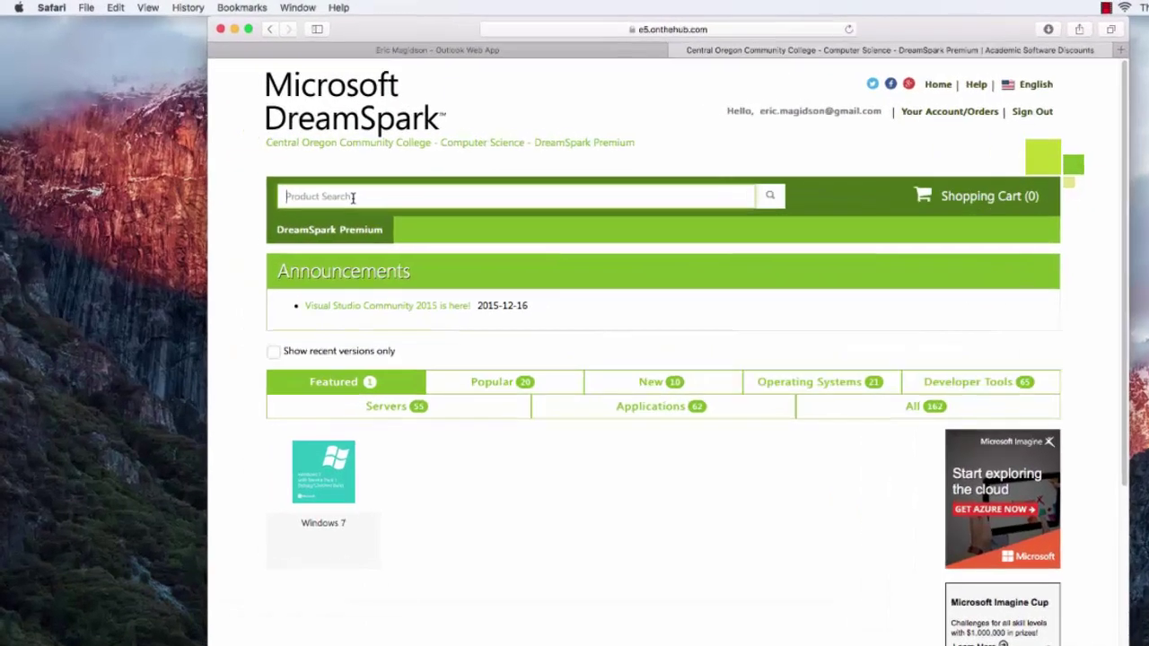
pyautogui.write('Windows 10')
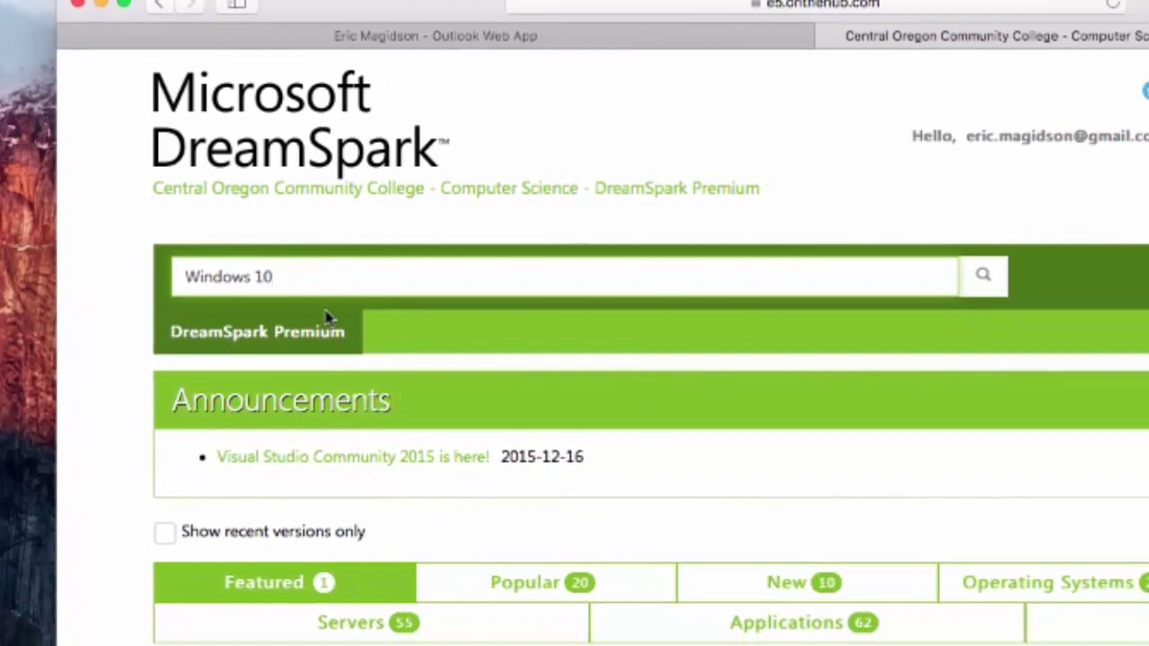
pyautogui.click(986, 282)
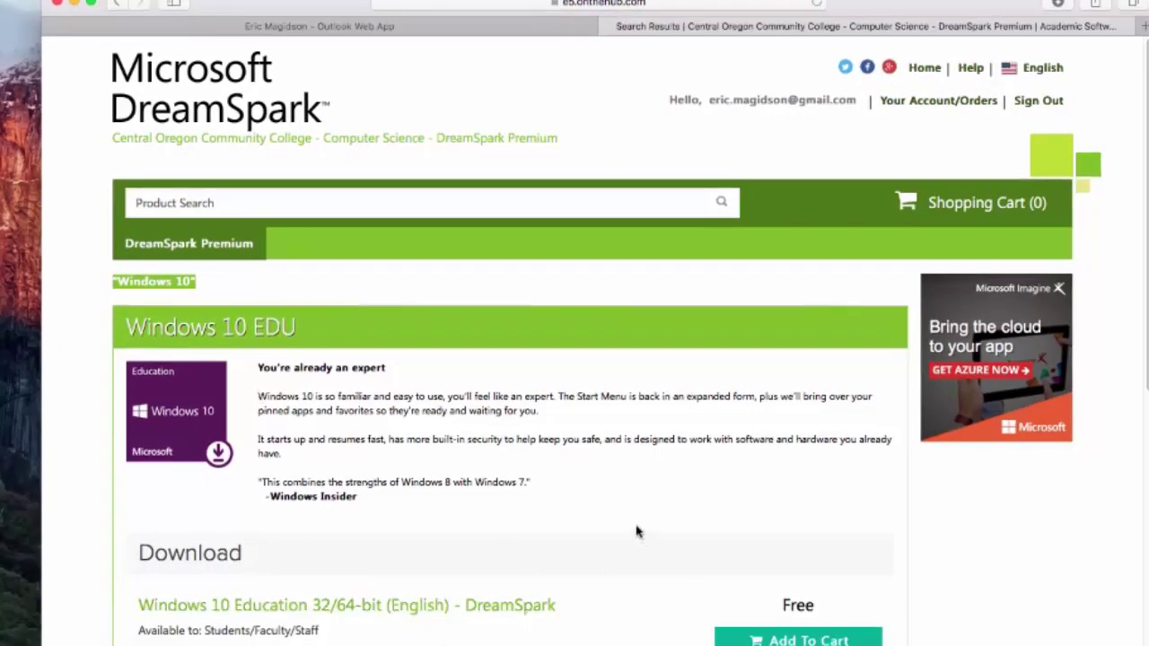
# Add Windows 10 Education 32/64-bit (English) to the cart and view the $0.00 cart
pyautogui.scroll(-5, 637, 533)
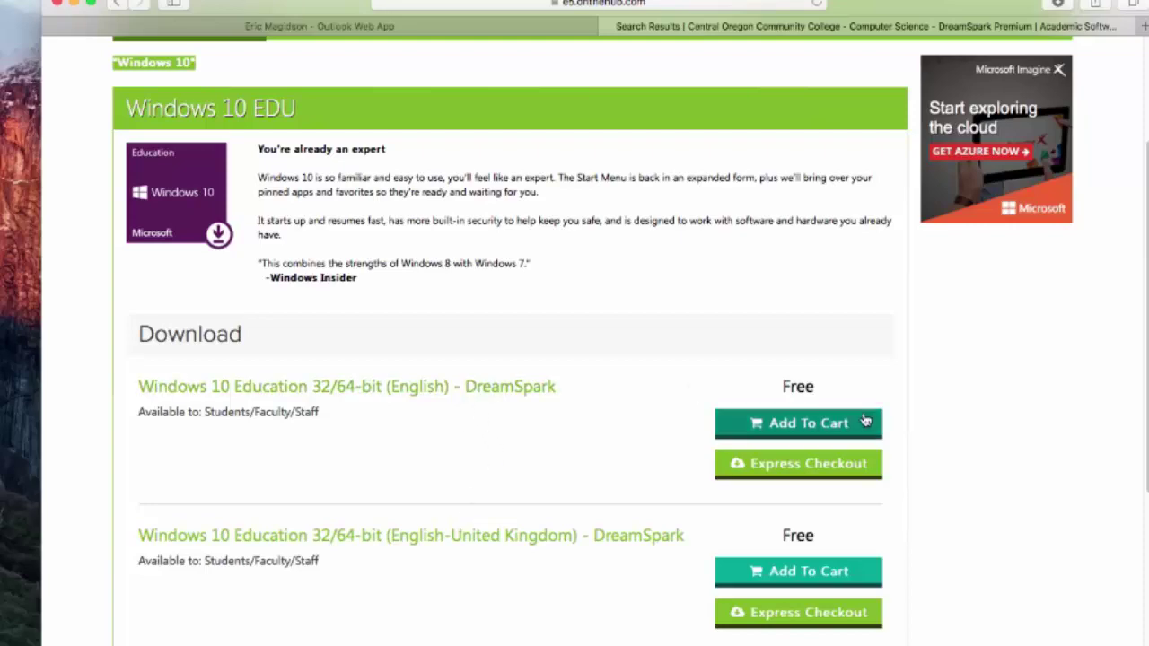
pyautogui.click(828, 423)
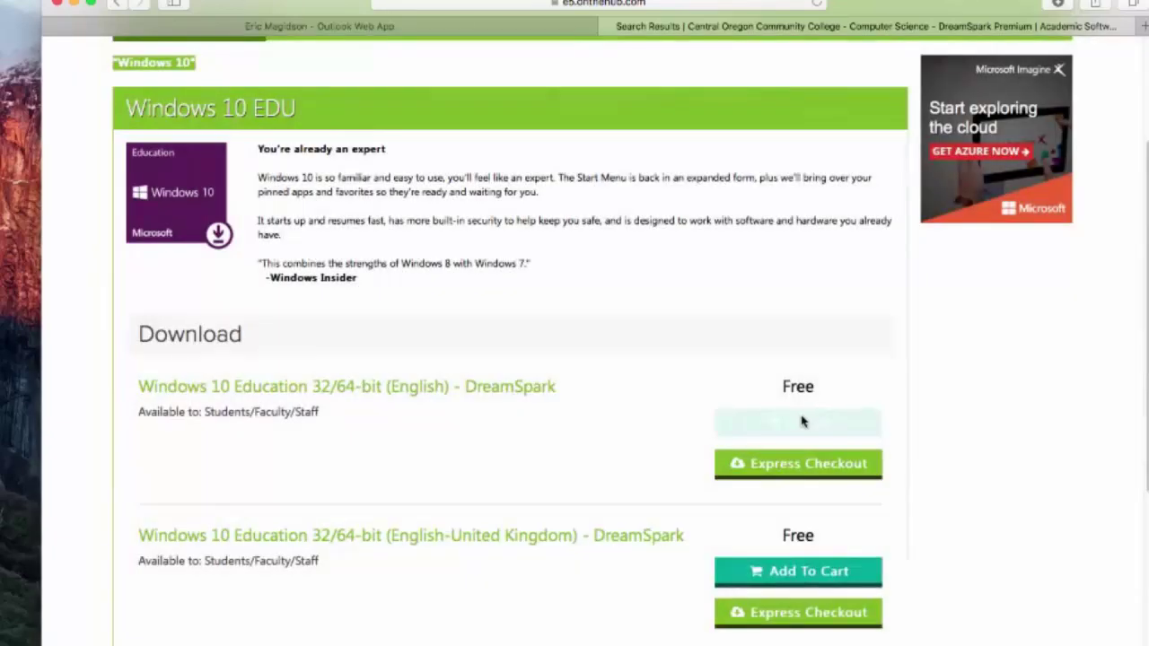
pyautogui.scroll(-12, 821, 387)
pyautogui.scroll(-2, 826, 388)
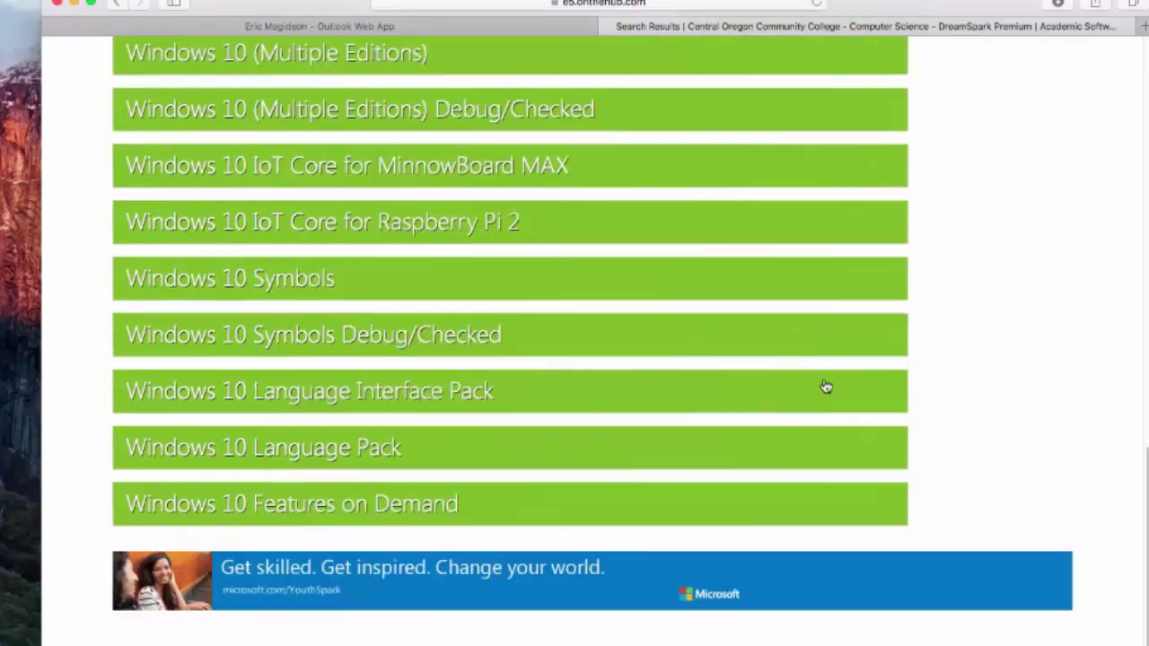
pyautogui.scroll(14, 826, 387)
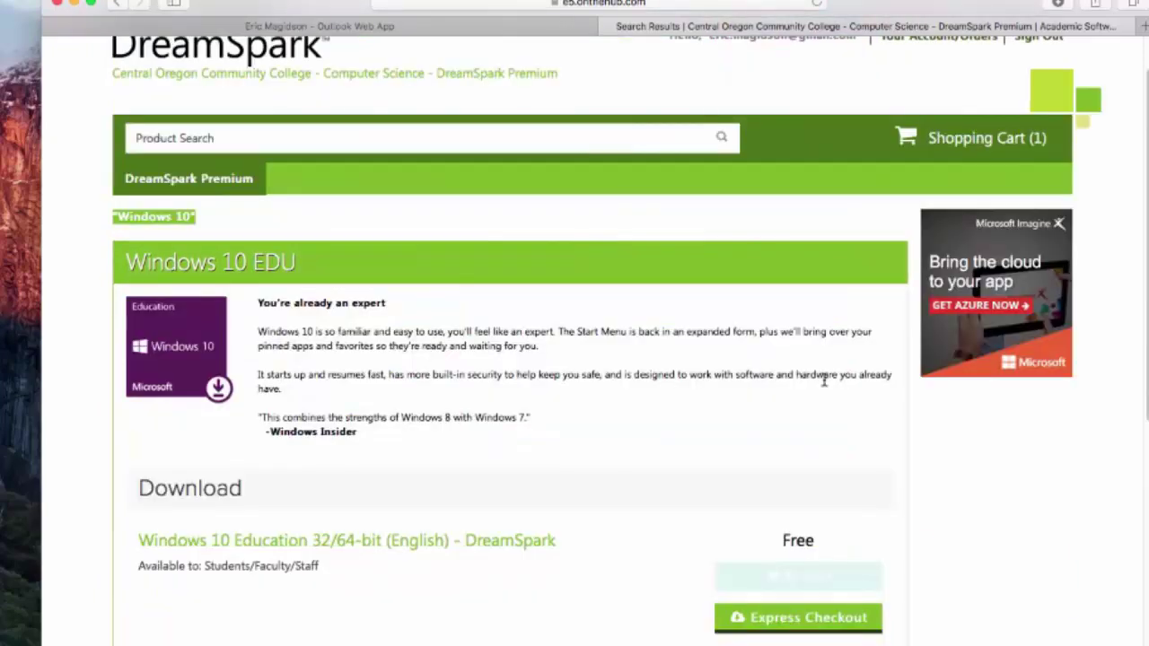
pyautogui.click(954, 141)
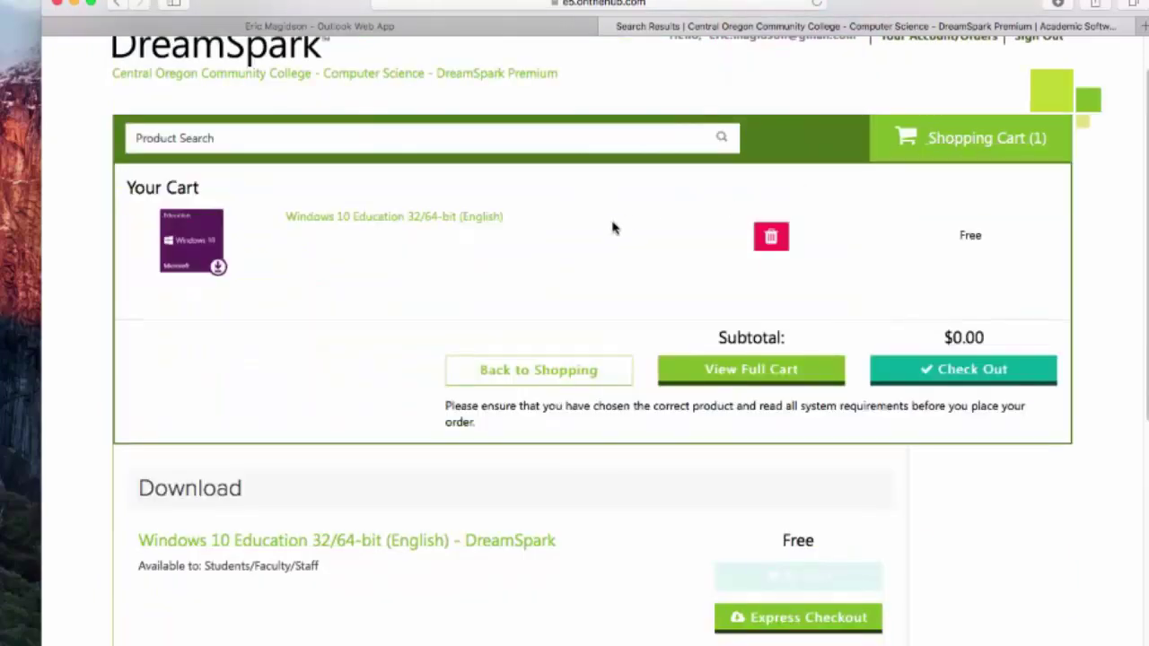
# Check out and accept the DreamSpark license agreement
pyautogui.click(971, 371)
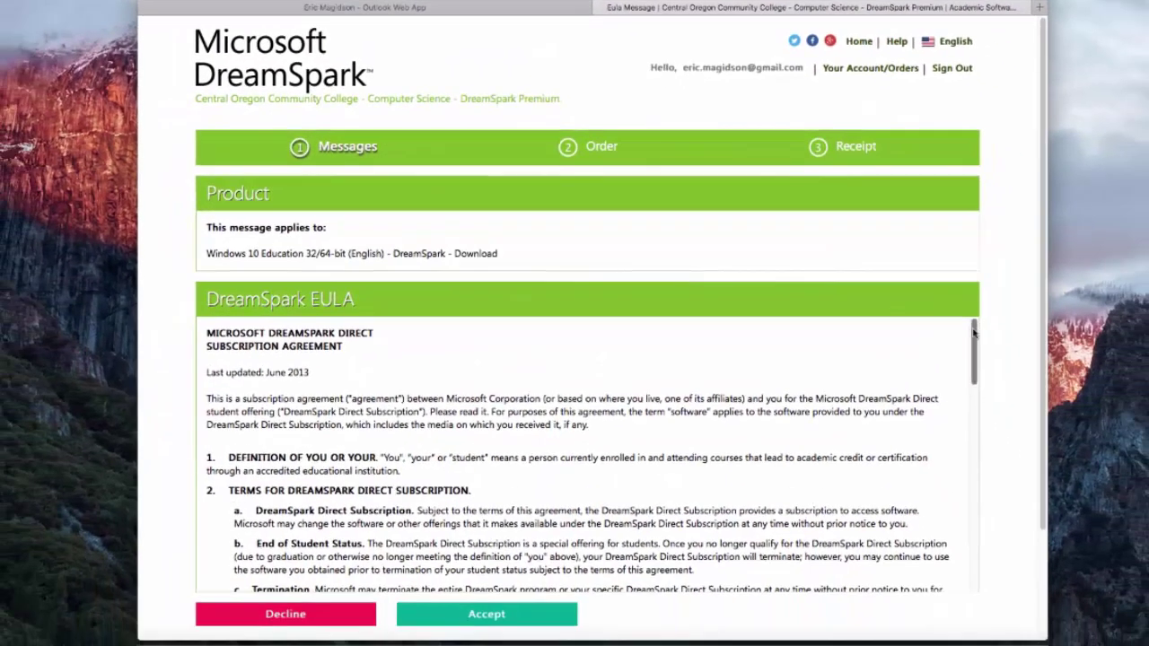
pyautogui.moveTo(976, 334); pyautogui.dragTo(986, 555)
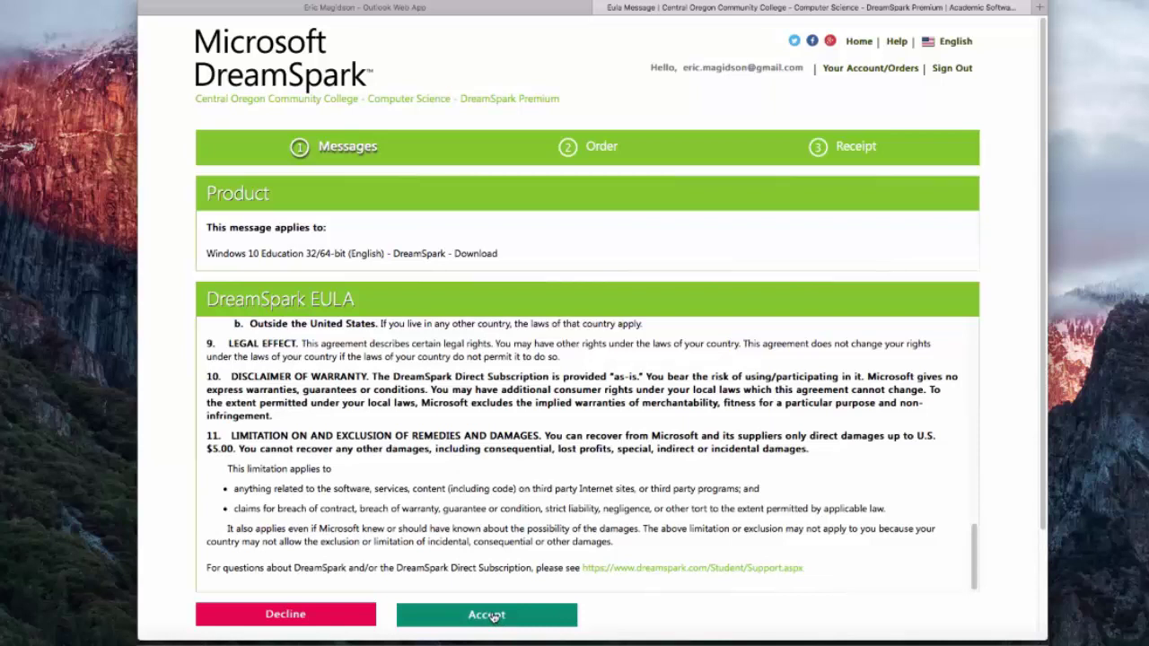
pyautogui.click(493, 616)
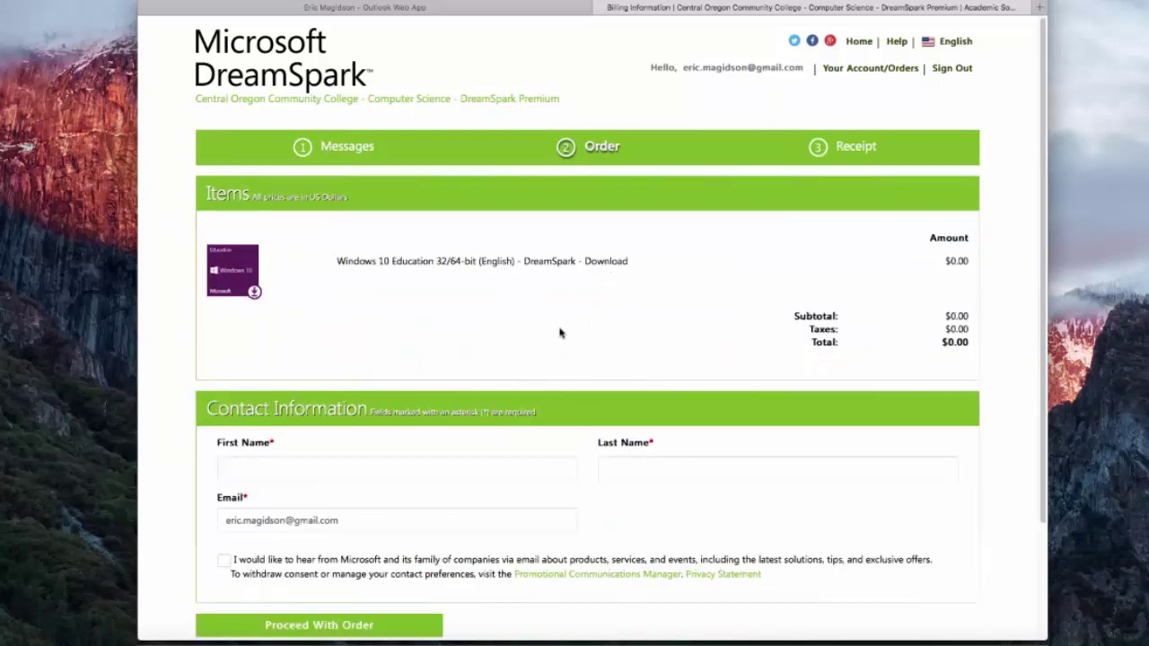
# Enter the first and last name on the order form and place the order
pyautogui.click(260, 467)
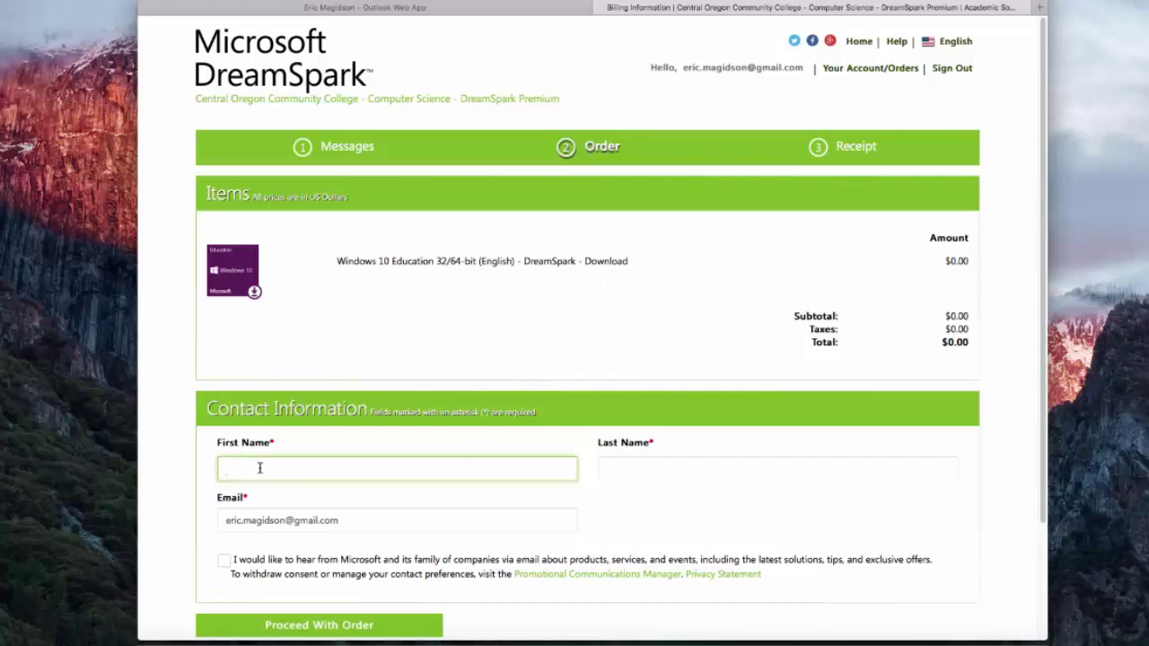
pyautogui.press('Tab')
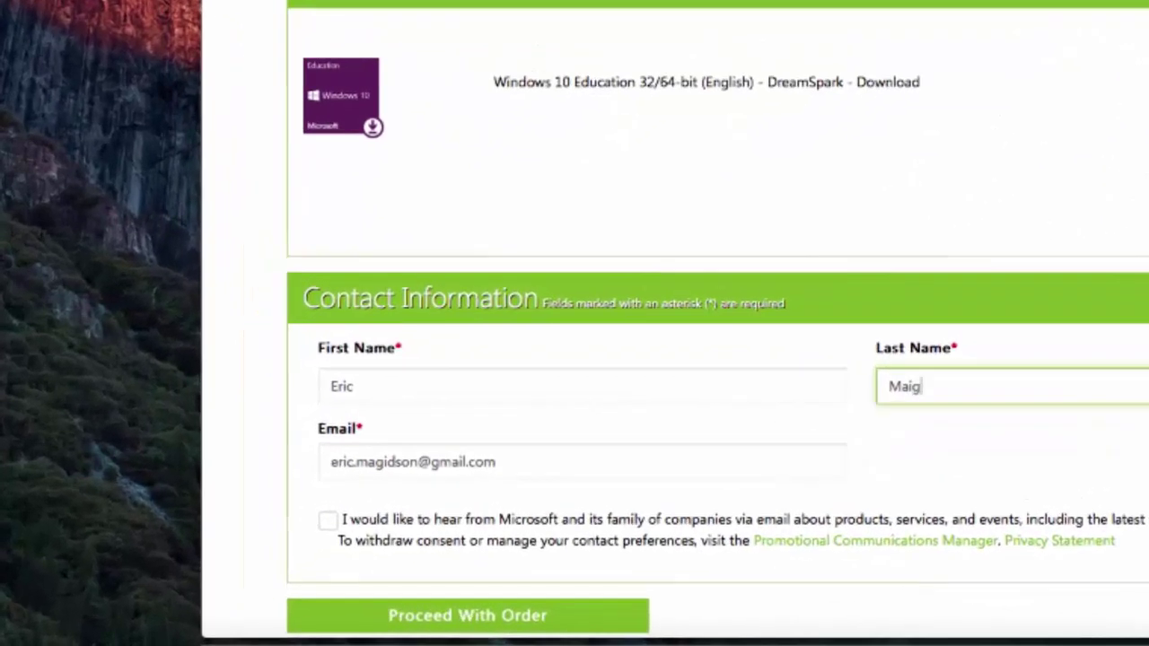
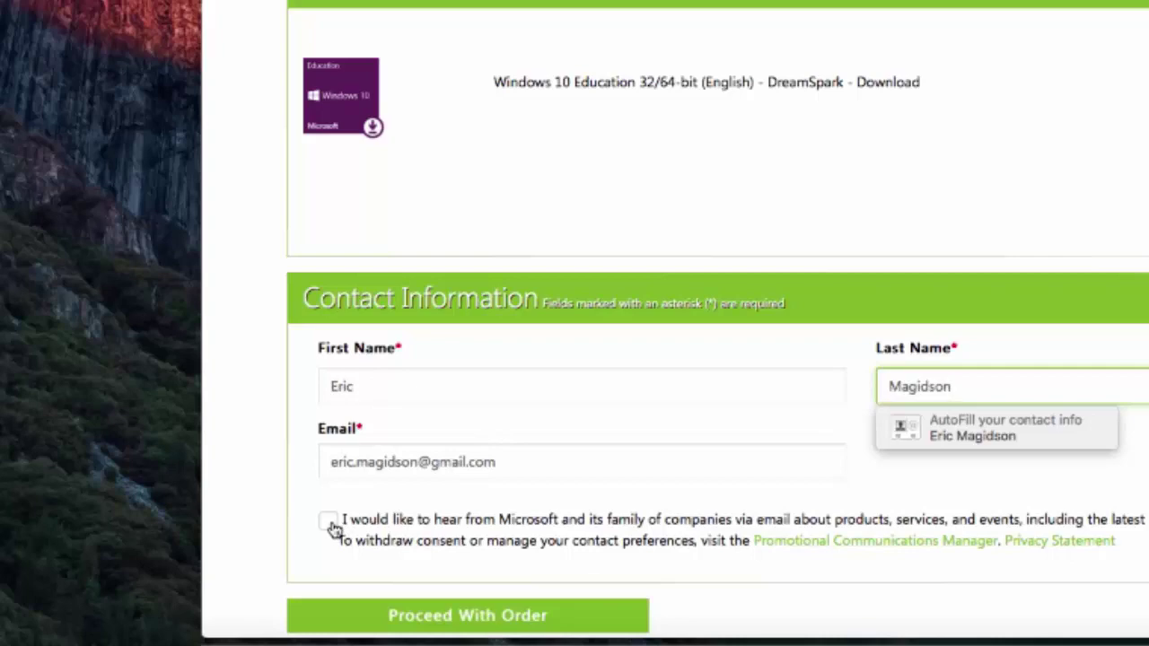
pyautogui.click(448, 626)
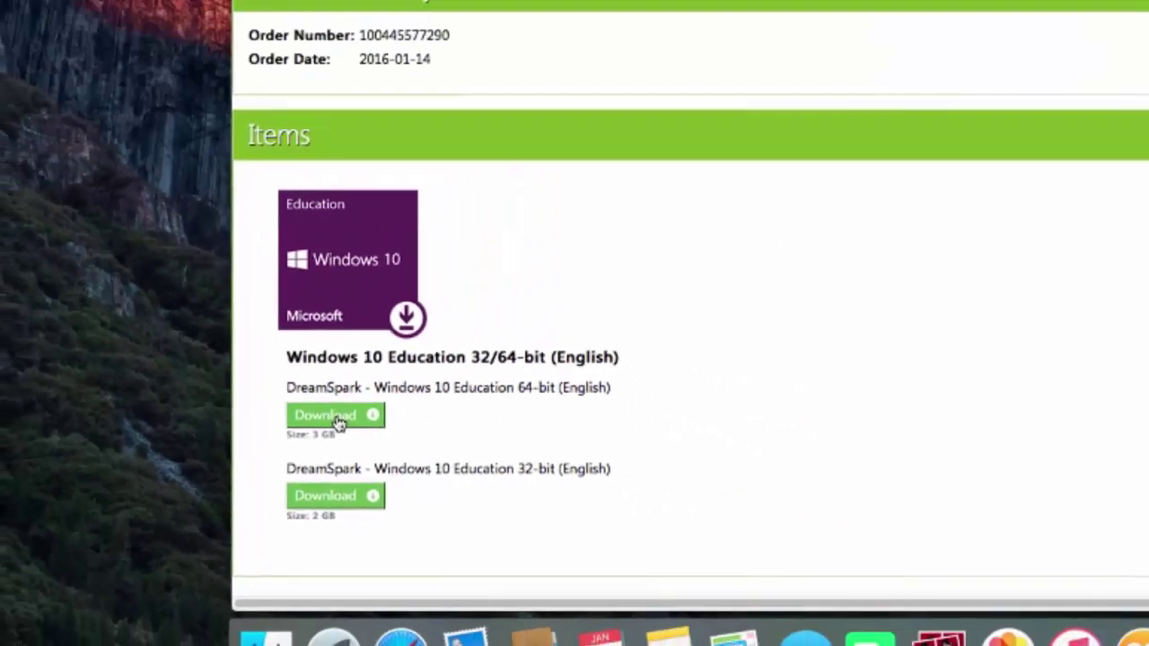
# Download the Windows 10 Education 64-bit (English) ISO and check it in the Downloads stack
pyautogui.click(462, 346)
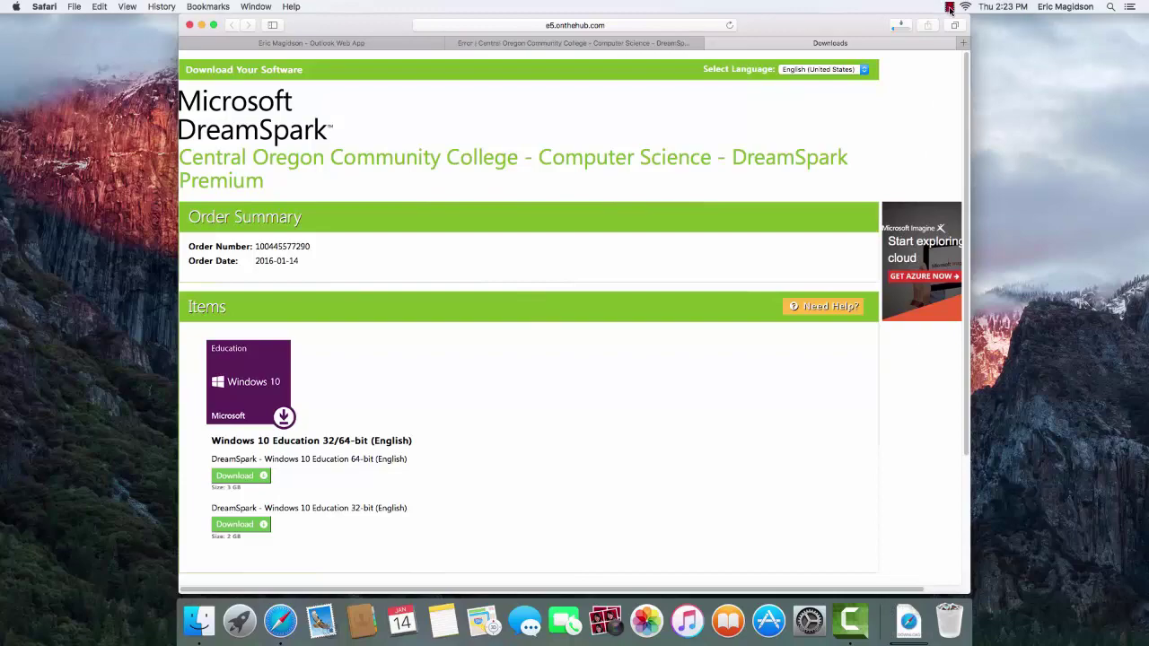
pyautogui.click(950, 9)
pyautogui.click(909, 619)
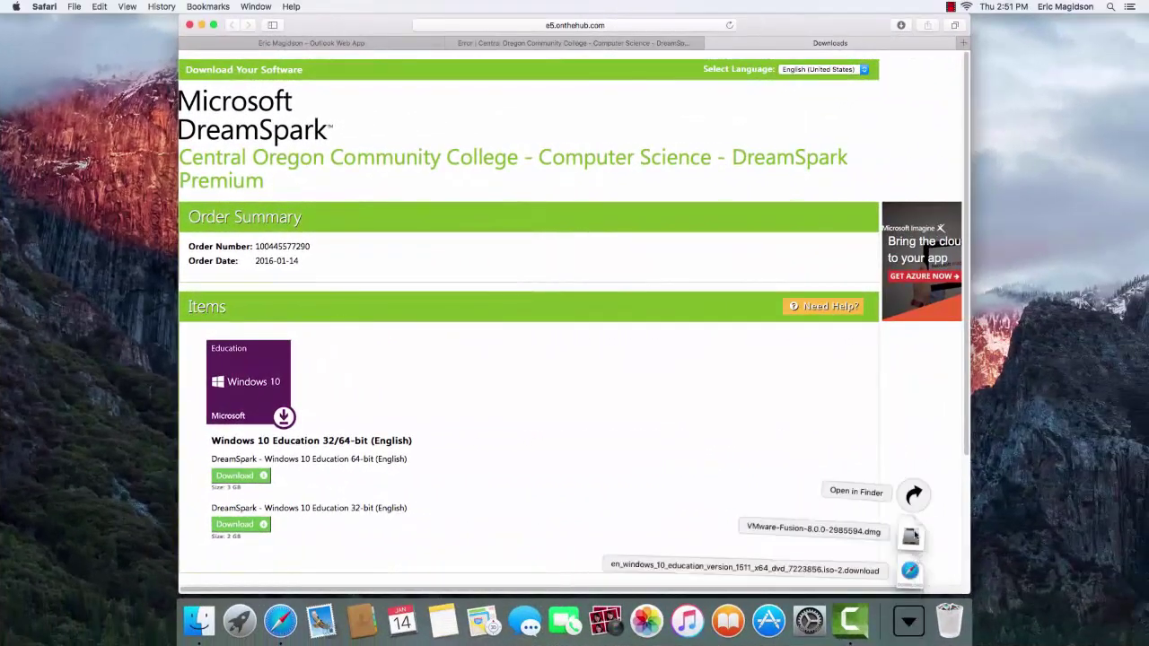
# In Finder's Downloads, show the .iso.download package contents, revealing the x64 ISO and Info.plist
pyautogui.click(914, 495)
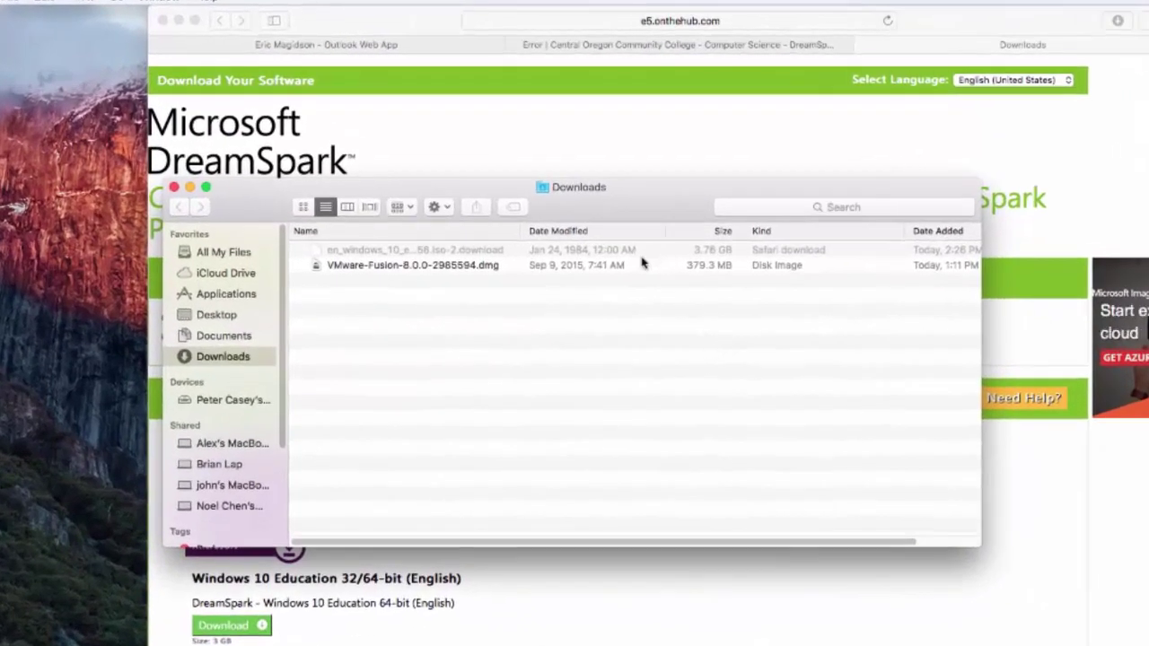
pyautogui.click(641, 252)
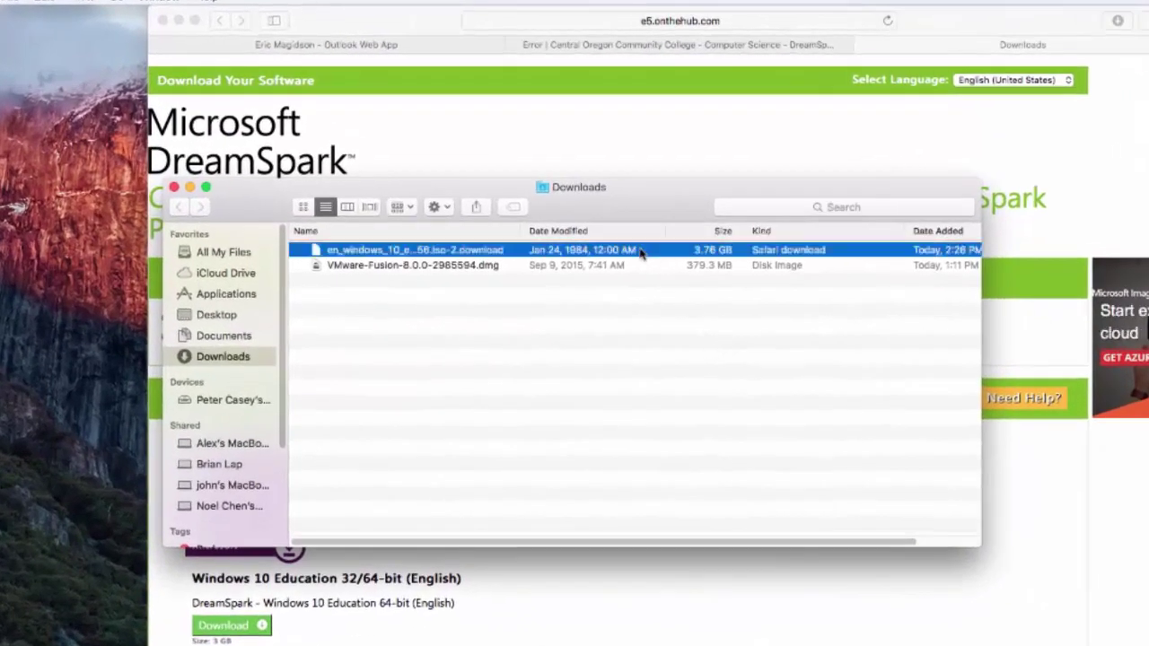
pyautogui.rightClick(641, 255)
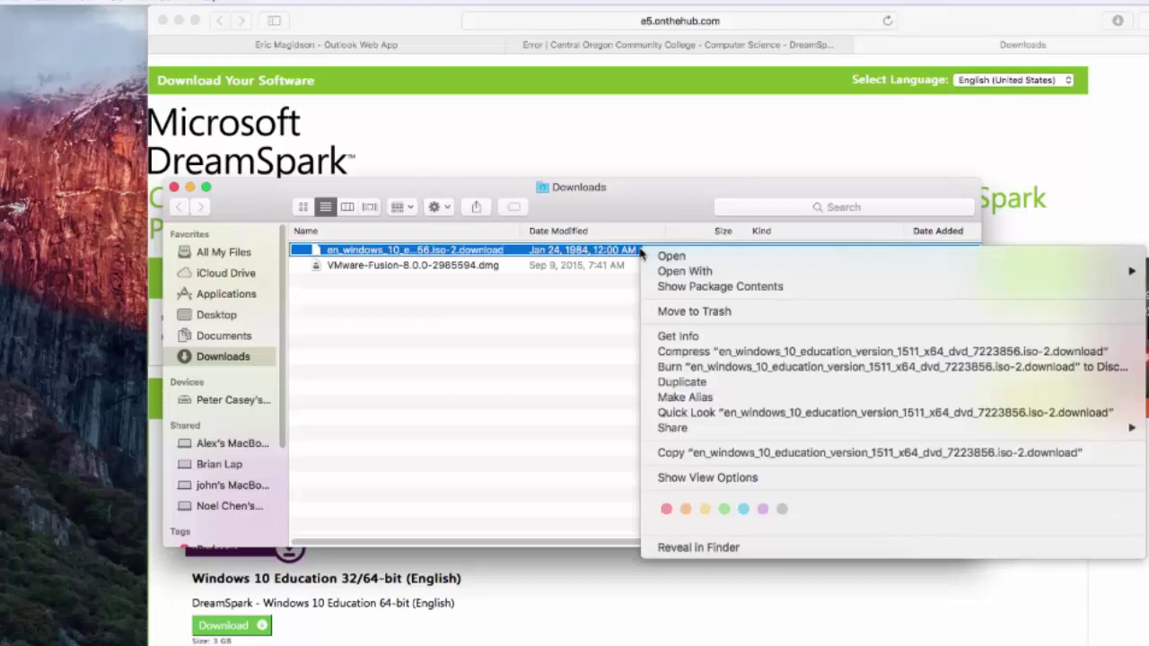
pyautogui.click(675, 287)
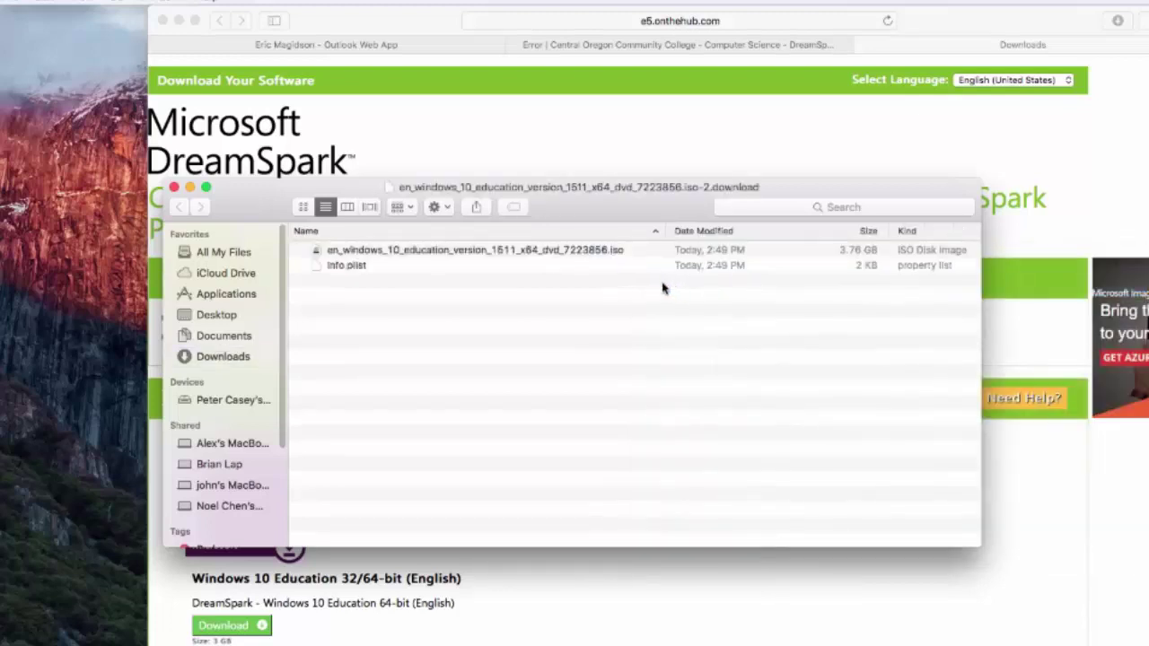